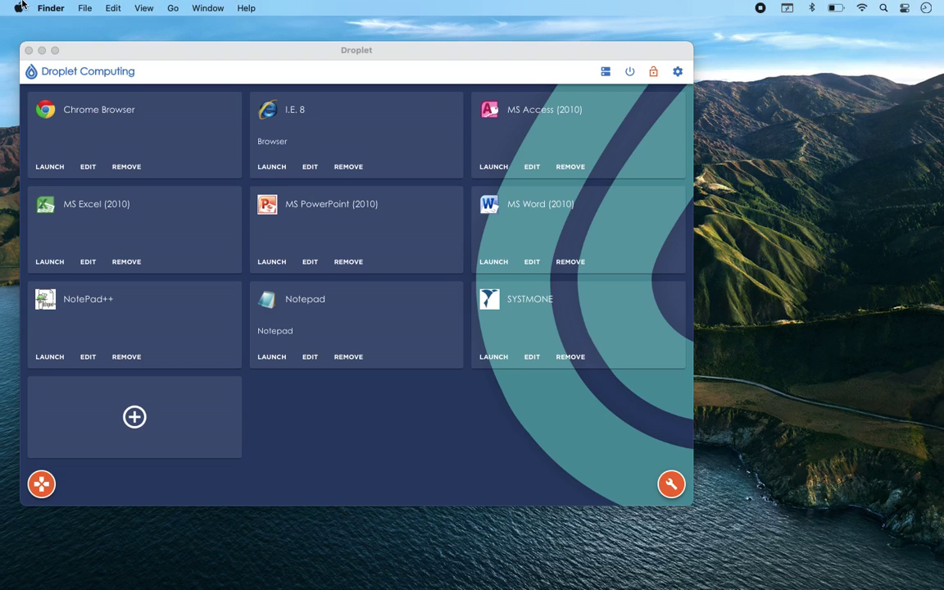
Step: View the Mac's operating system version and hardware overview, and close the information window
{"action": "left_click", "coordinate": [20, 10]}
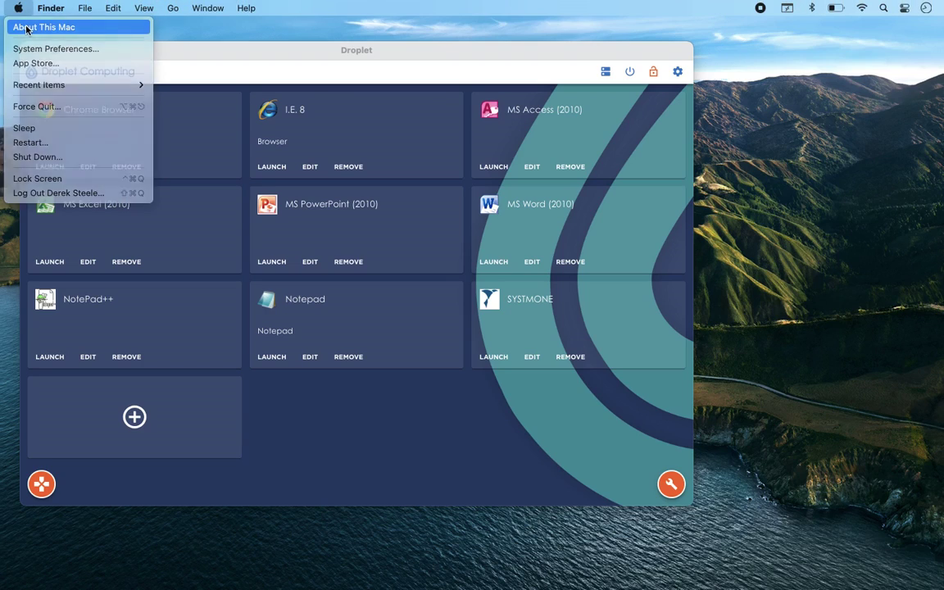
{"action": "left_click", "coordinate": [27, 30]}
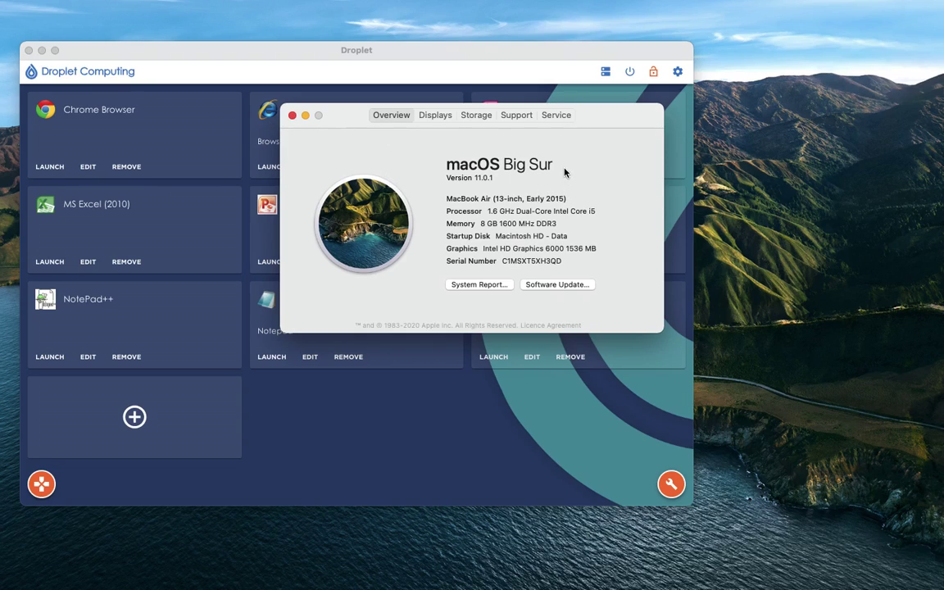
{"action": "left_click", "coordinate": [292, 116]}
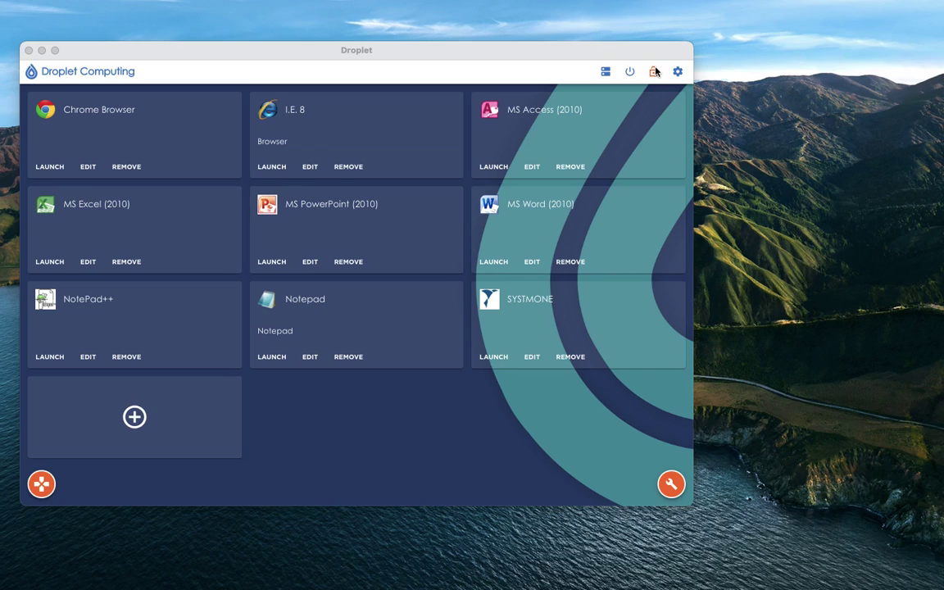
Step: Expand the Droplet window to full screen and open the container's Explorer tool
{"action": "left_click", "coordinate": [51, 46]}
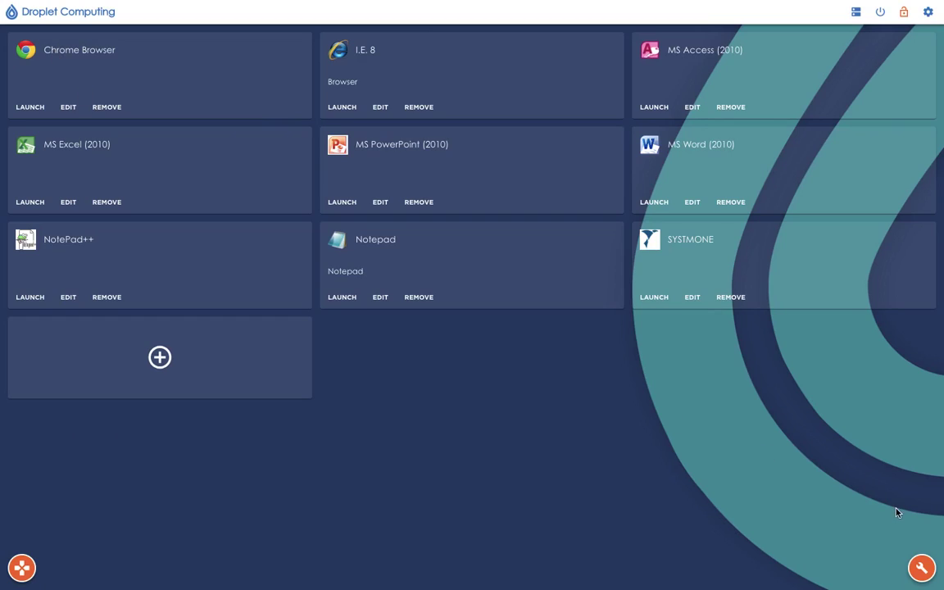
{"action": "left_click", "coordinate": [924, 574]}
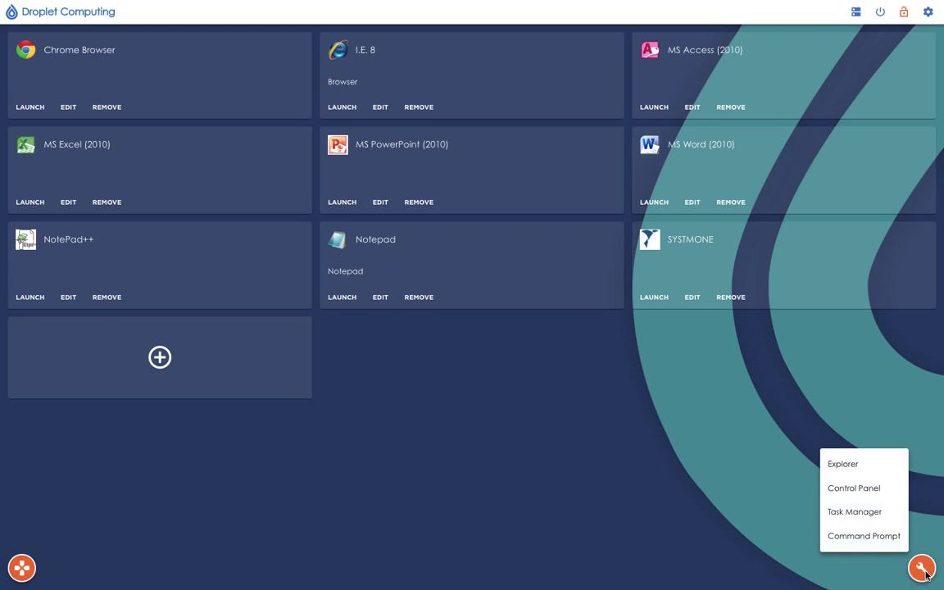
{"action": "left_click", "coordinate": [853, 465]}
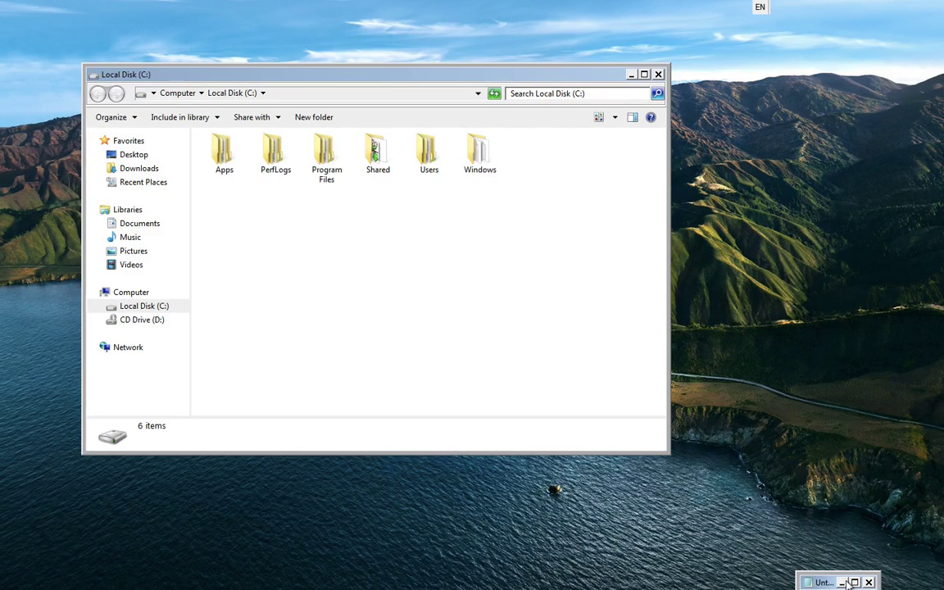
Step: Open the MSEncarta99 folder inside Install Media in the Documents library
{"action": "left_click", "coordinate": [140, 227]}
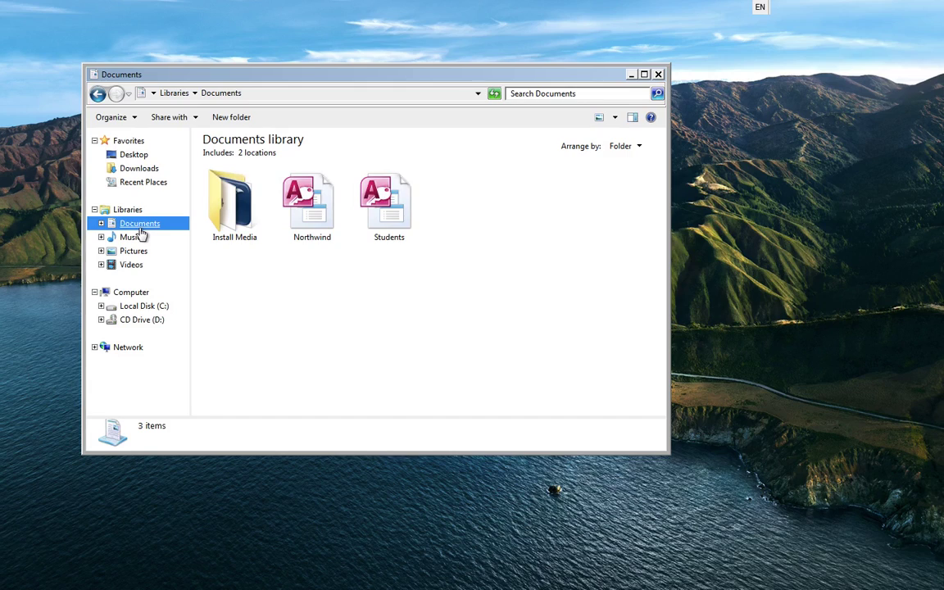
{"action": "double_click", "coordinate": [233, 200]}
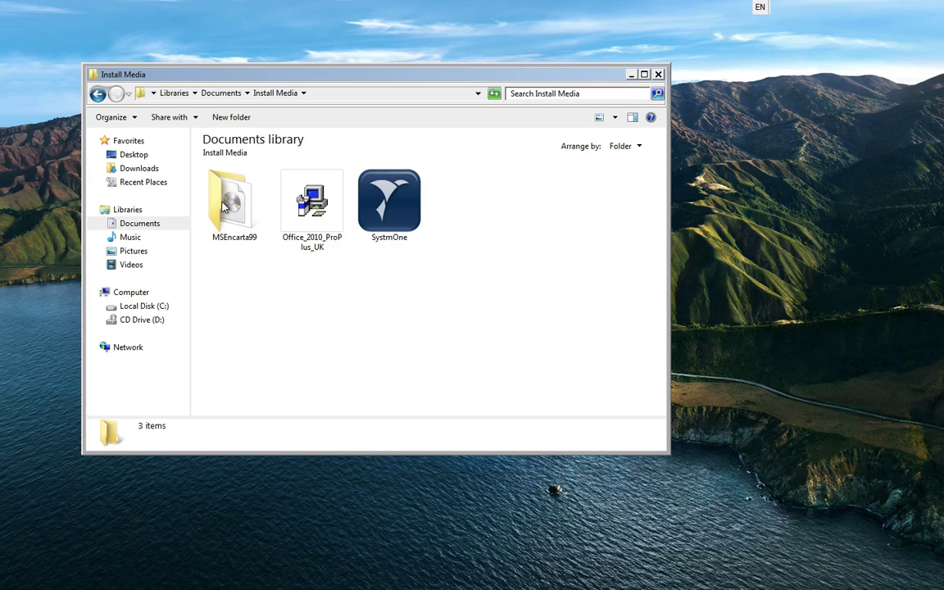
{"action": "left_click", "coordinate": [223, 207]}
{"action": "double_click", "coordinate": [223, 206]}
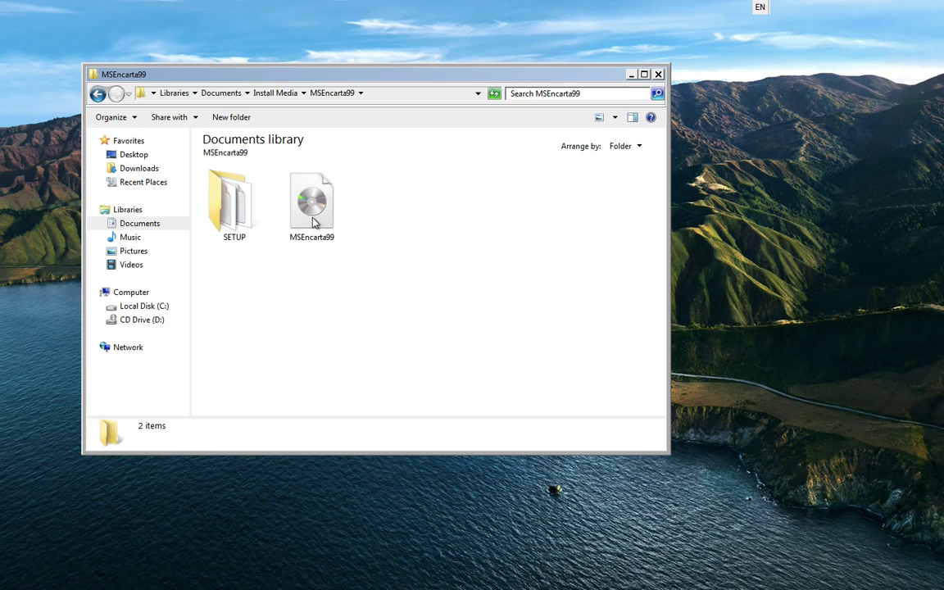
Step: View the 7-Zip extraction options for the MSEncarta99 disc image, and dismiss them without extracting
{"action": "right_click", "coordinate": [313, 219]}
{"action": "mouse_move", "coordinate": [332, 240]}
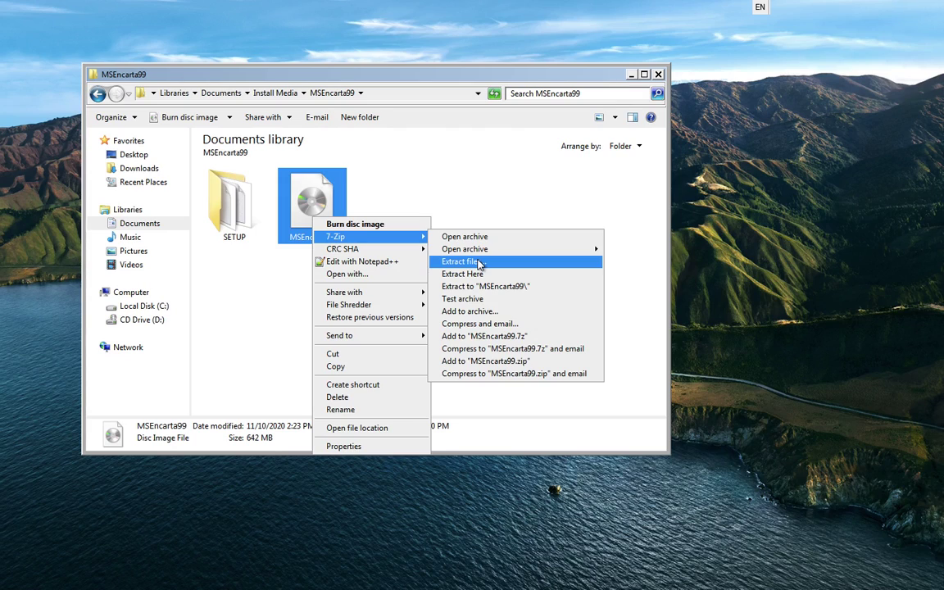
{"action": "left_click", "coordinate": [209, 255]}
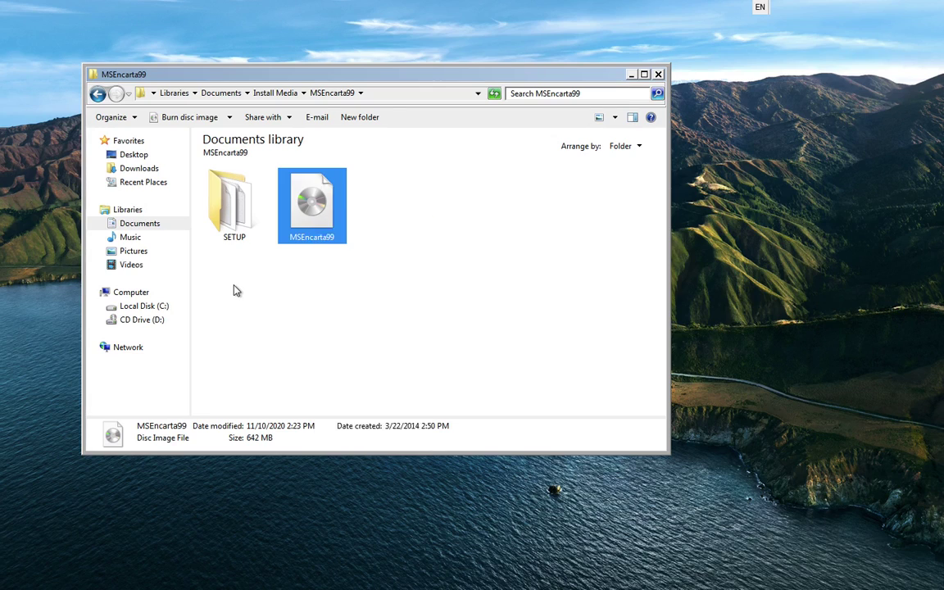
{"action": "left_click", "coordinate": [210, 256]}
Step: Run the SETUP application from the SETUP folder to install Encarta Encyclopedia 99, and close the completion dialog
{"action": "double_click", "coordinate": [231, 208]}
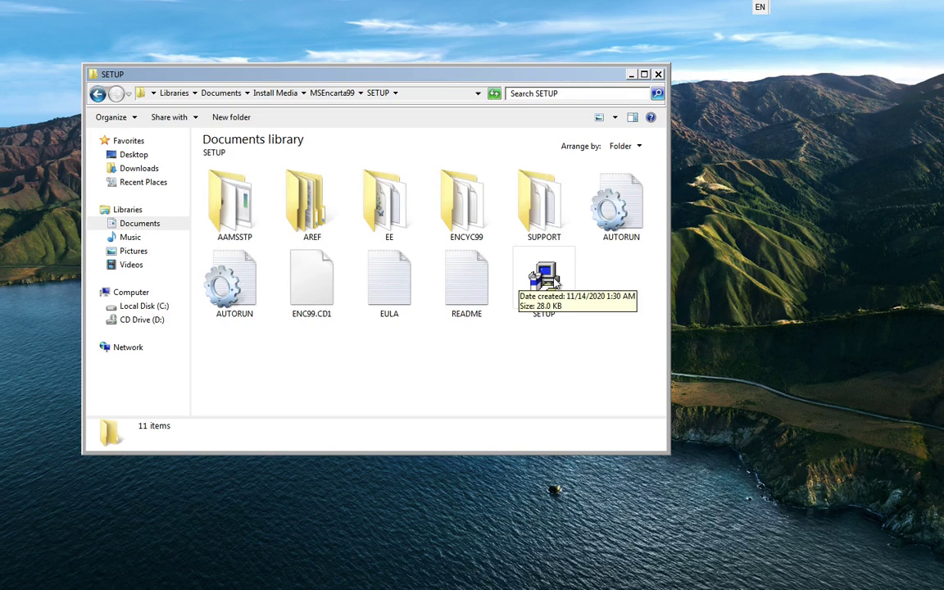
{"action": "double_click", "coordinate": [541, 277]}
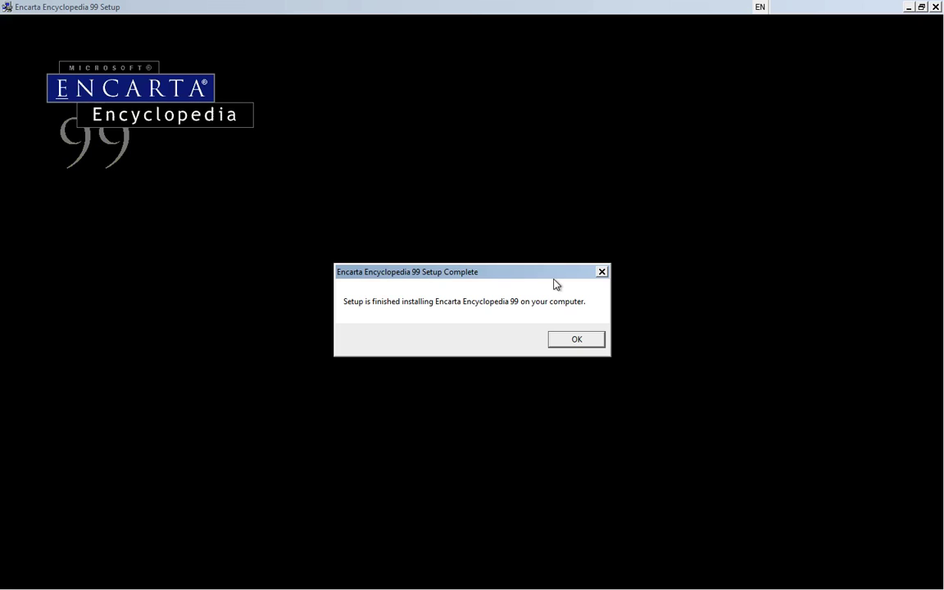
{"action": "left_click", "coordinate": [602, 272]}
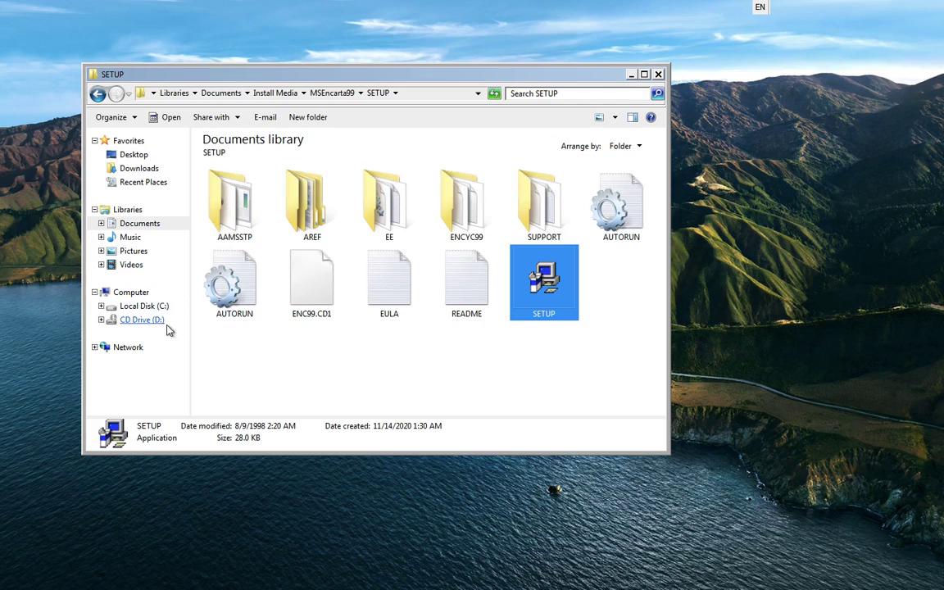
Step: Open the Encarta Encyclopedia 99 folder under Program Files\Microsoft Reference on Local Disk (C:) to examine the installed files
{"action": "left_click", "coordinate": [134, 309]}
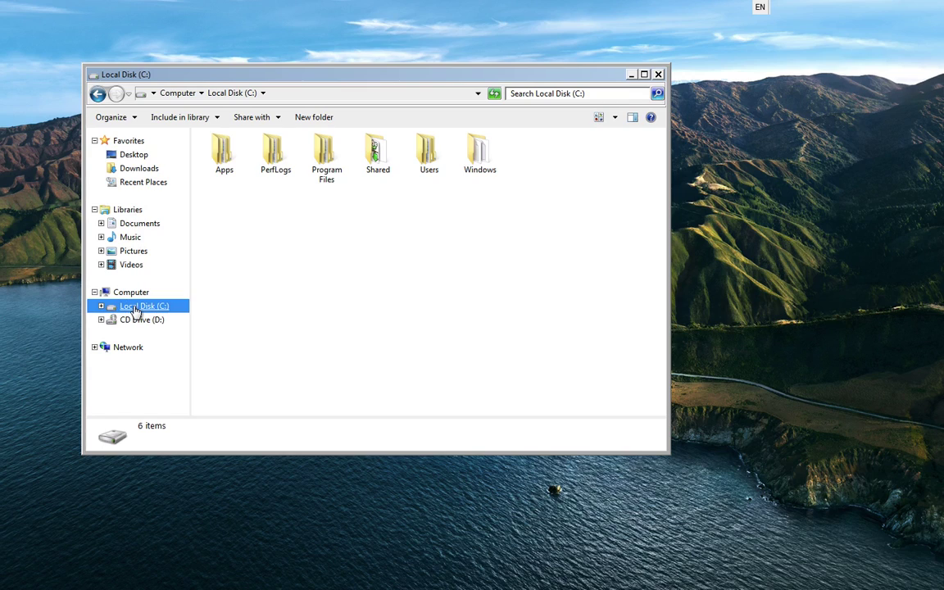
{"action": "double_click", "coordinate": [332, 165]}
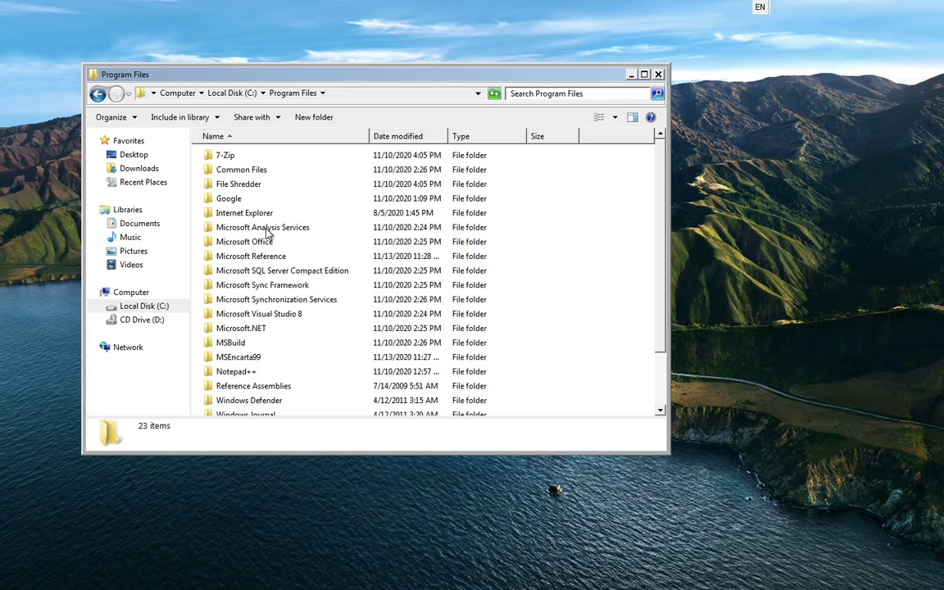
{"action": "double_click", "coordinate": [251, 257]}
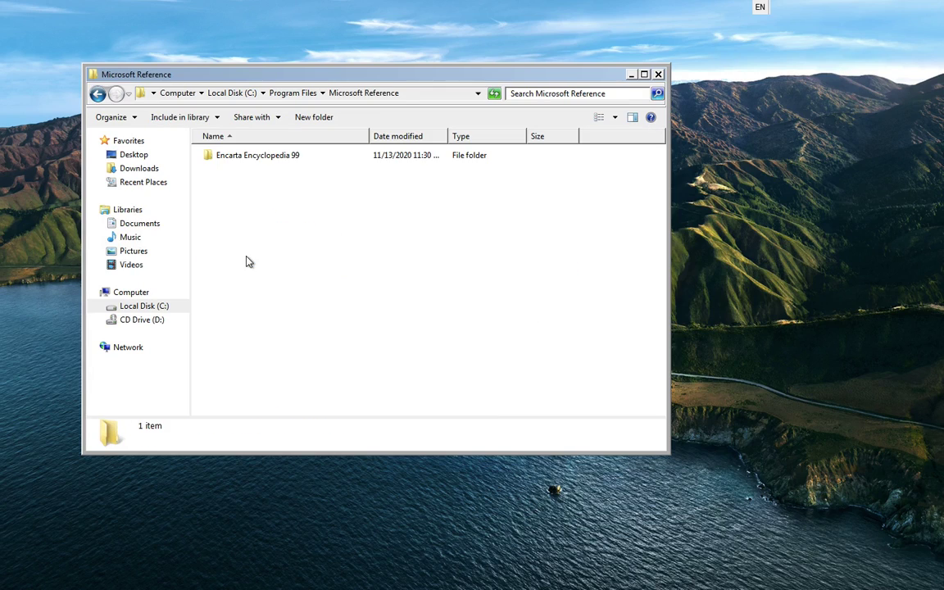
{"action": "double_click", "coordinate": [273, 160]}
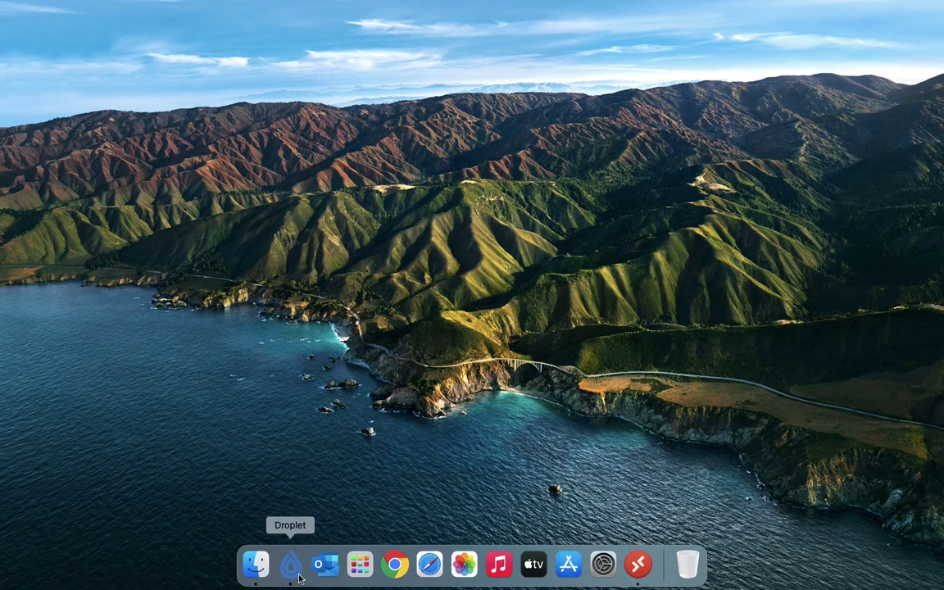
Step: Switch back to Droplet, launch I.E. 8 to view its version information, and close the browser
{"action": "left_click", "coordinate": [288, 573]}
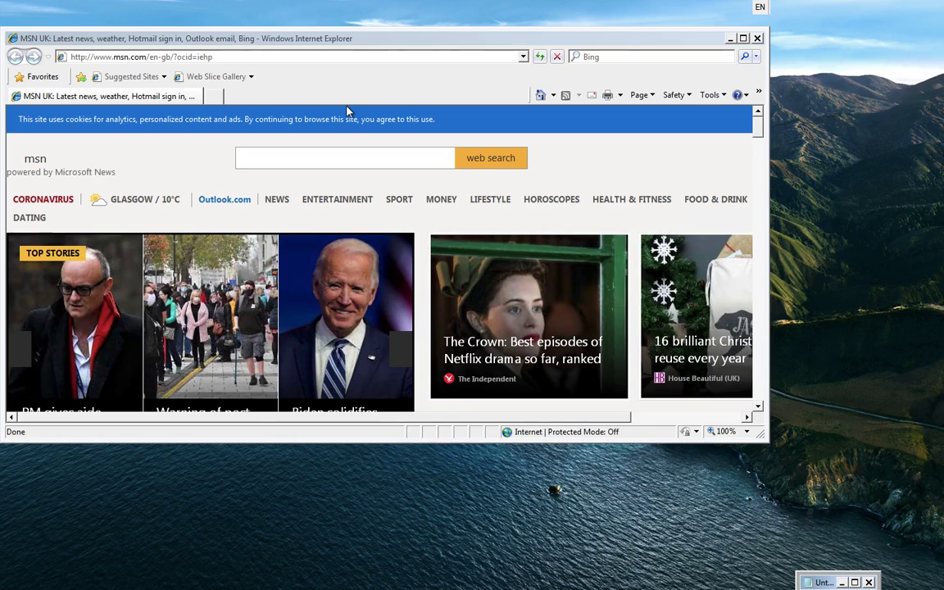
{"action": "left_click", "coordinate": [747, 96]}
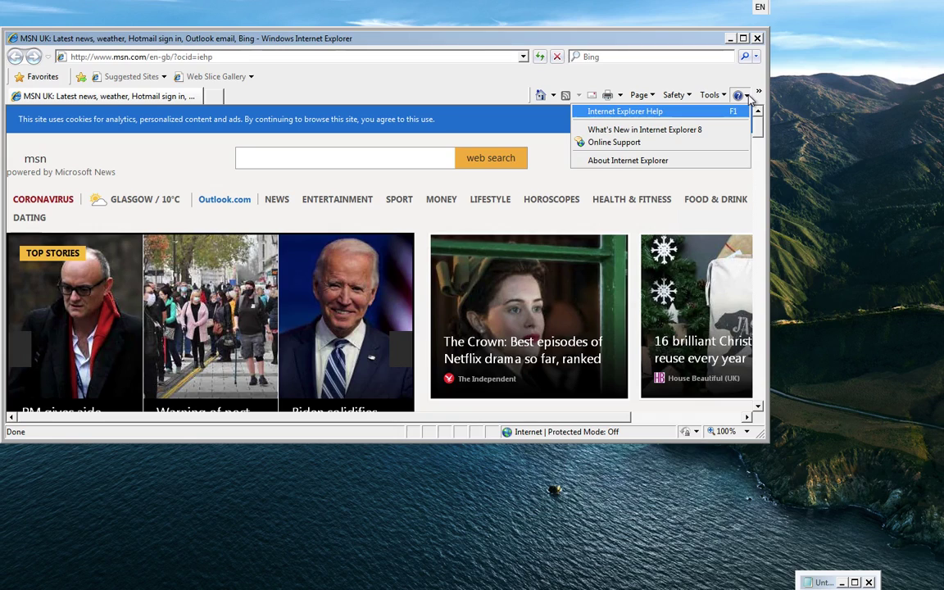
{"action": "left_click", "coordinate": [615, 163]}
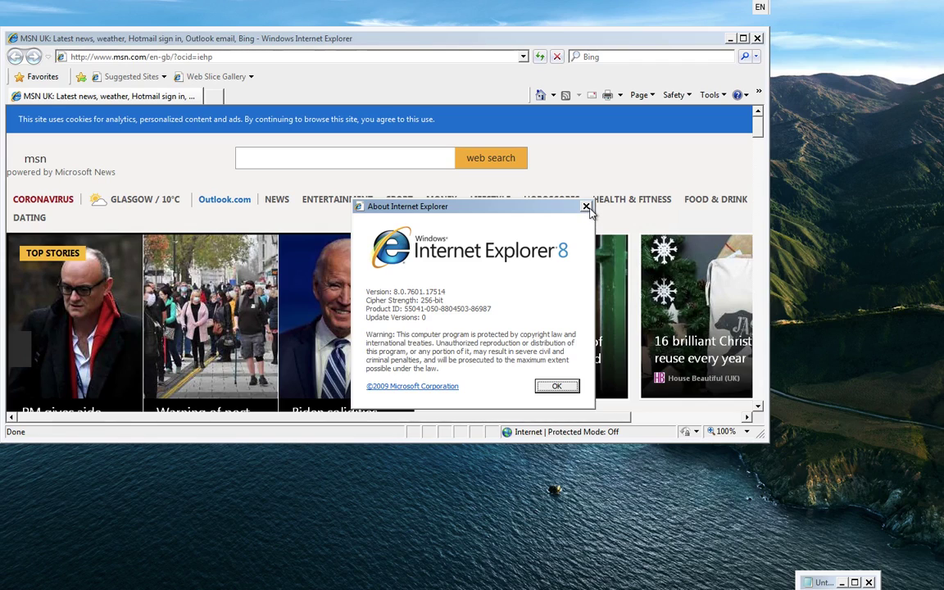
{"action": "left_click", "coordinate": [587, 208]}
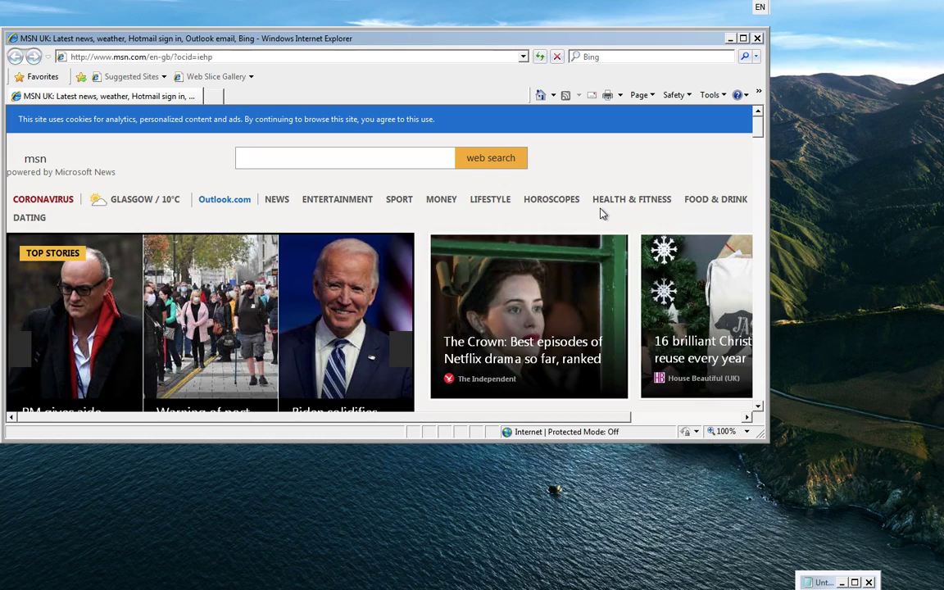
{"action": "left_click", "coordinate": [757, 39]}
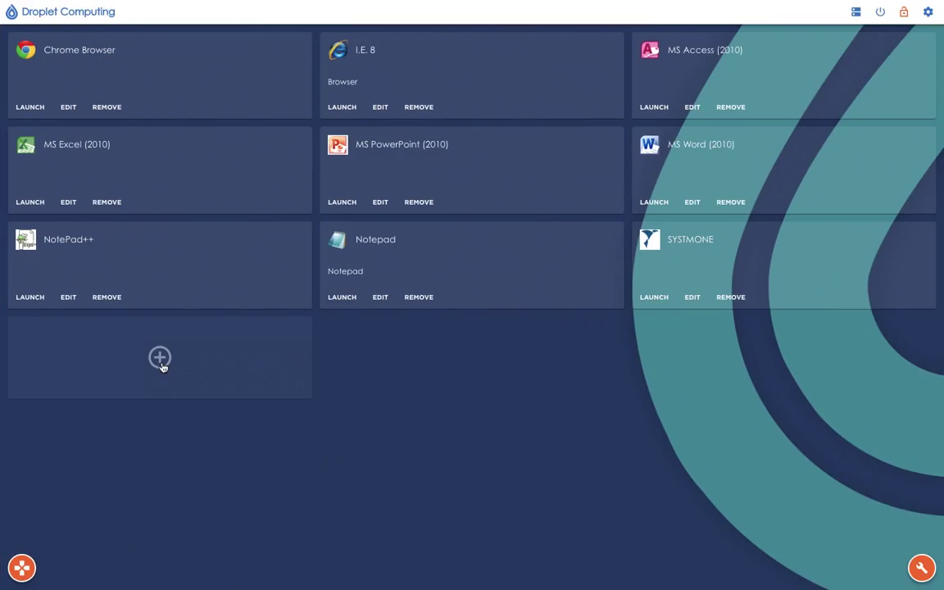
Step: Start a new app entry with the name "Encarta 99" and the path "Enc99", and continue to icon selection
{"action": "left_click", "coordinate": [160, 360]}
{"action": "left_click", "coordinate": [318, 261]}
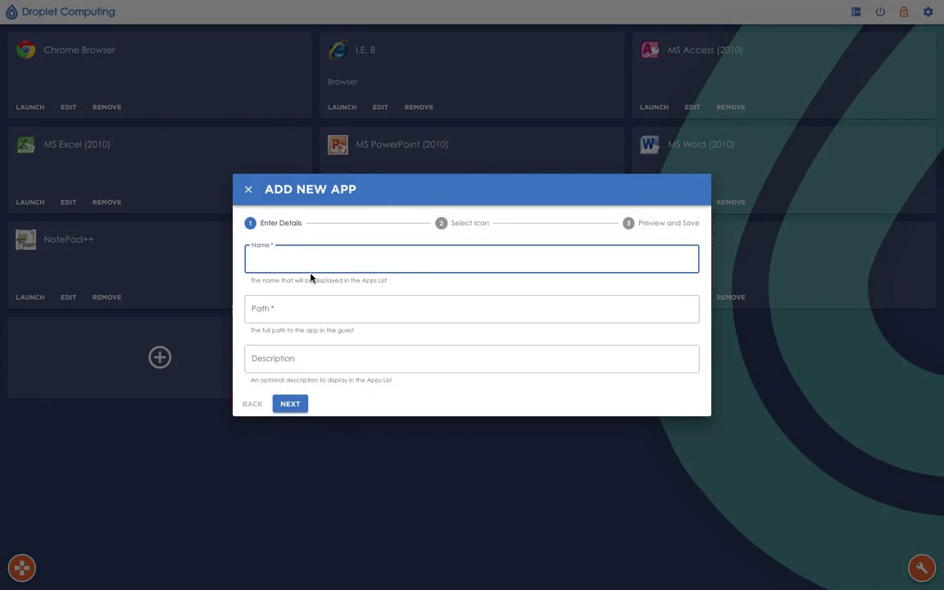
{"action": "type", "text": "Encarta 99"}
{"action": "left_click", "coordinate": [281, 306]}
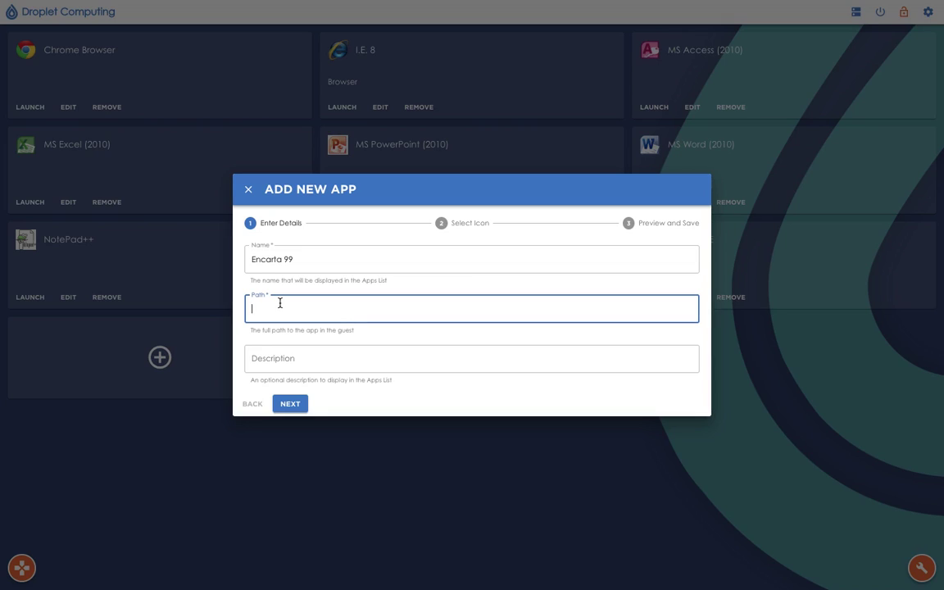
{"action": "type", "text": "Enc99"}
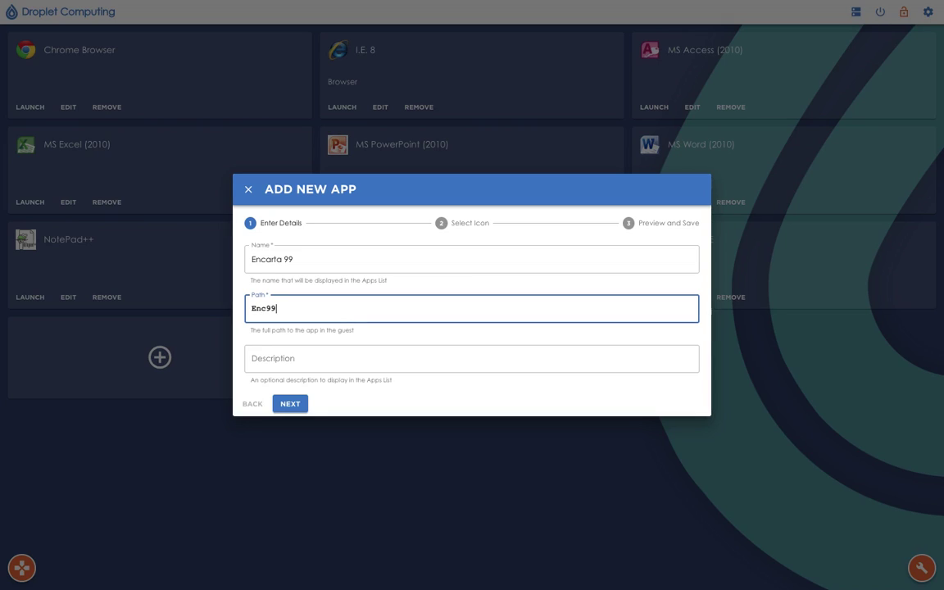
{"action": "left_click", "coordinate": [298, 407]}
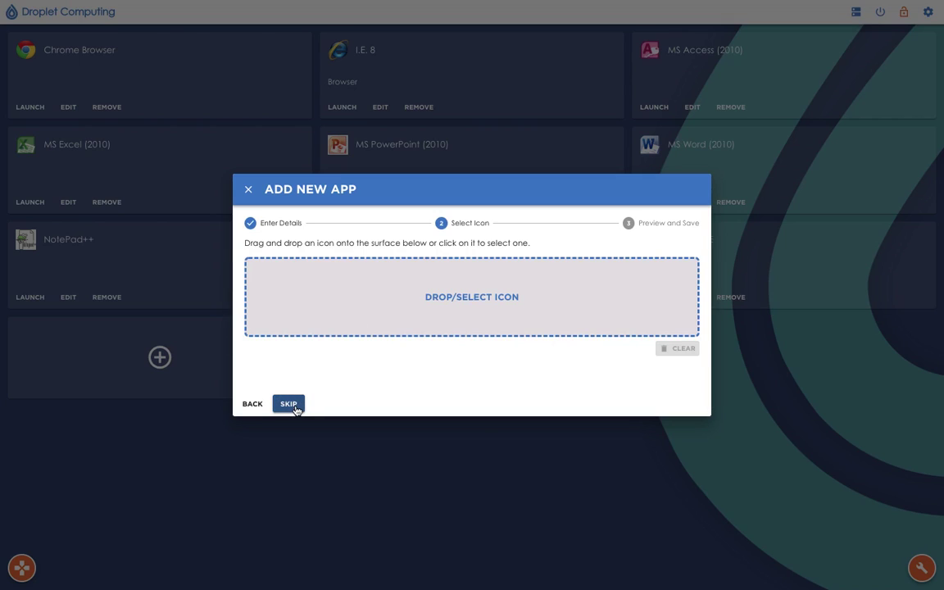
Step: Assign encarta99.jpg from the App Logos folder as the Encarta 99 icon and finish adding the app
{"action": "left_click", "coordinate": [489, 301]}
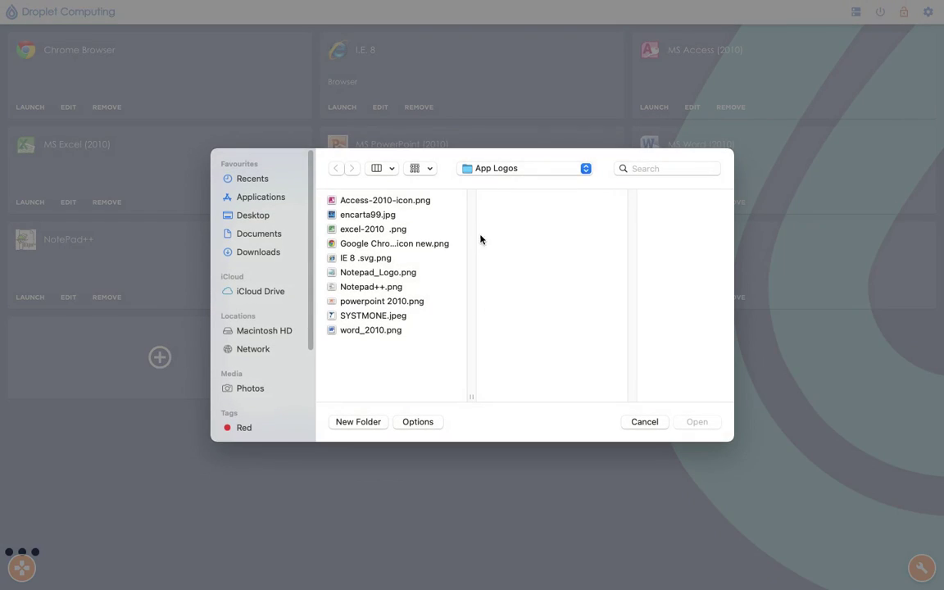
{"action": "left_click", "coordinate": [348, 216]}
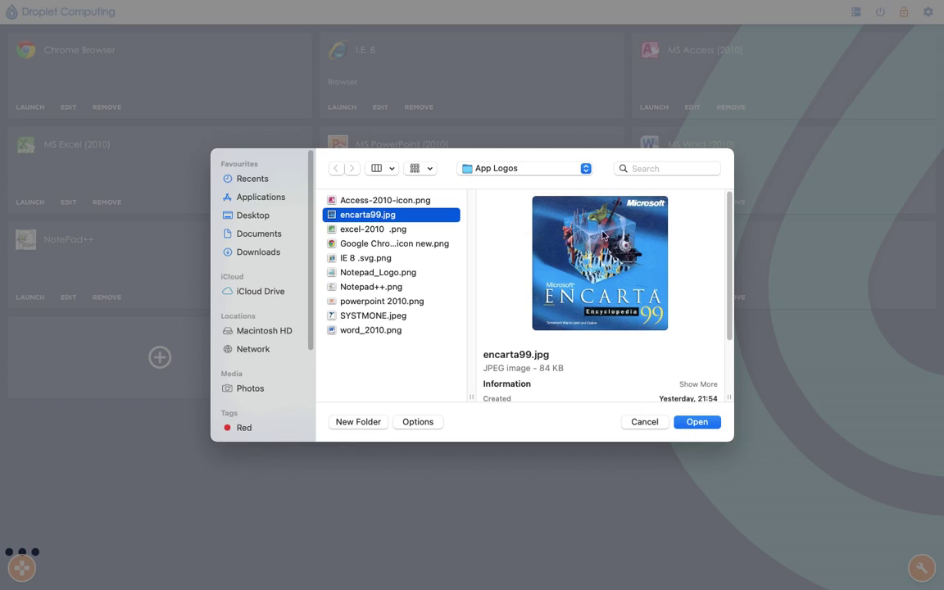
{"action": "left_click", "coordinate": [696, 422]}
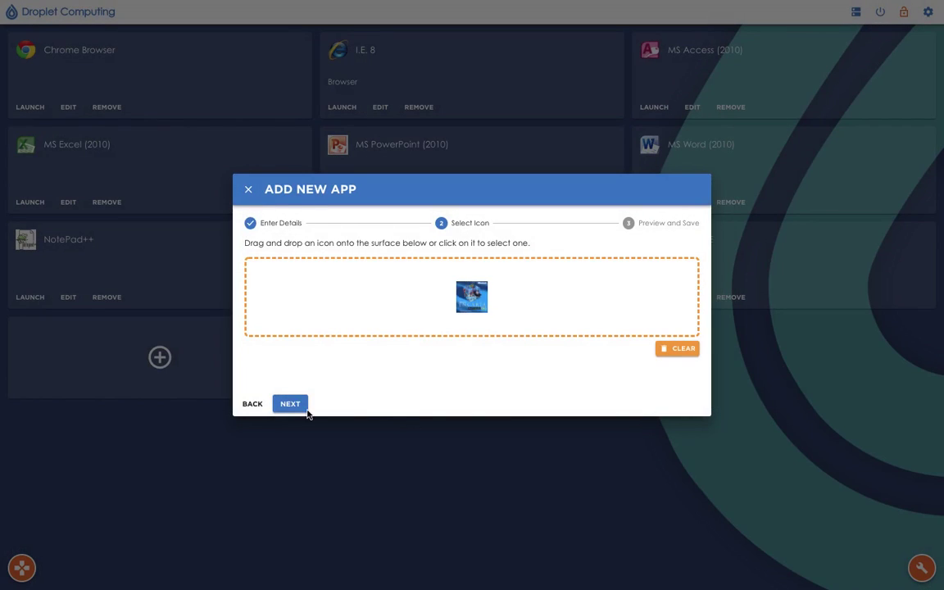
{"action": "left_click", "coordinate": [291, 406]}
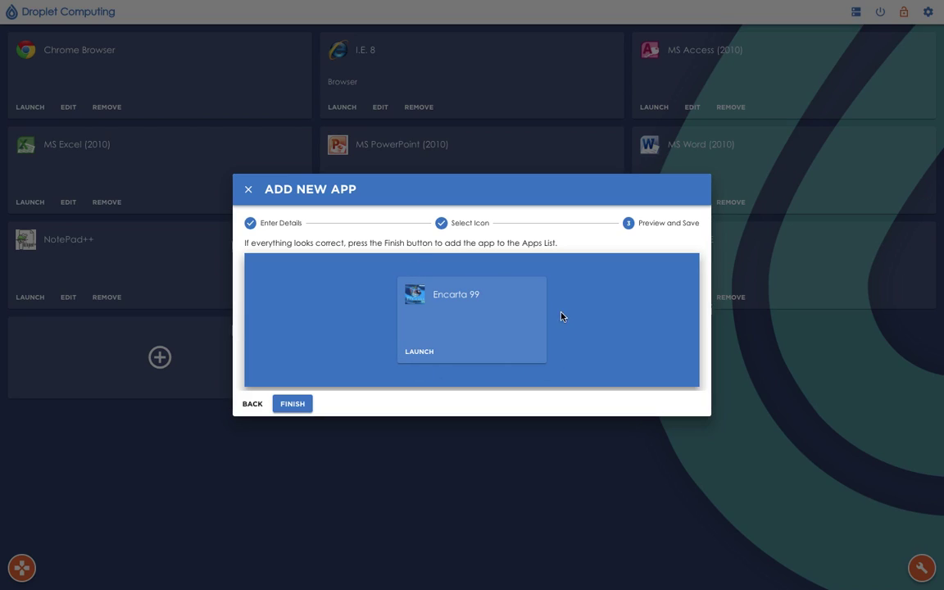
{"action": "left_click", "coordinate": [290, 406]}
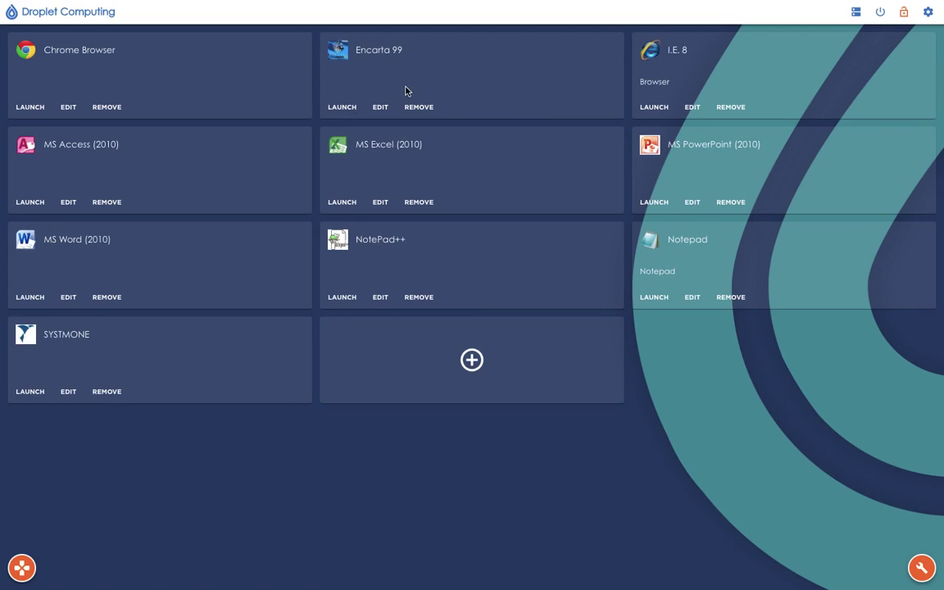
Step: Lock the apps list against editing and launch Encarta 99 to view its list of features
{"action": "left_click", "coordinate": [904, 12]}
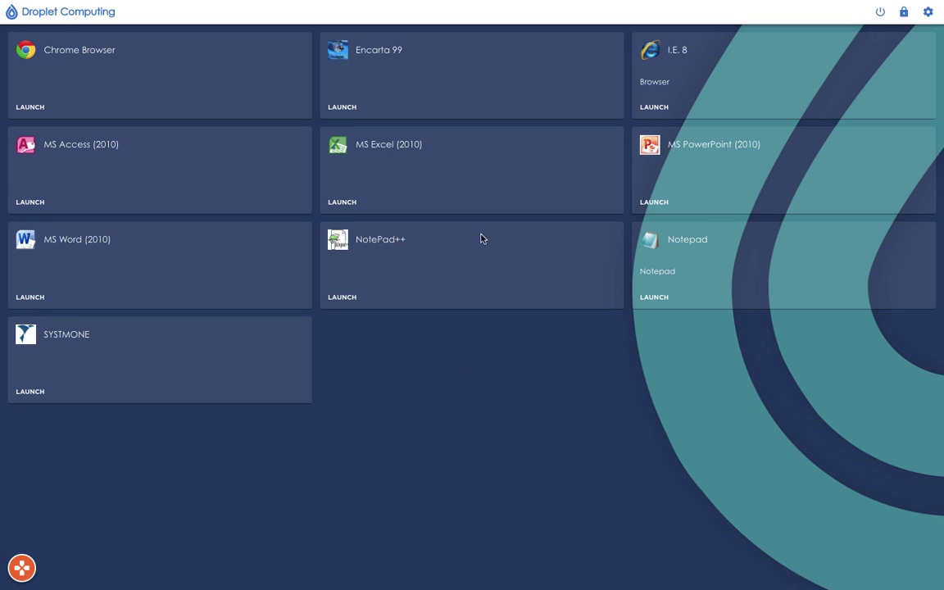
{"action": "left_click", "coordinate": [343, 109]}
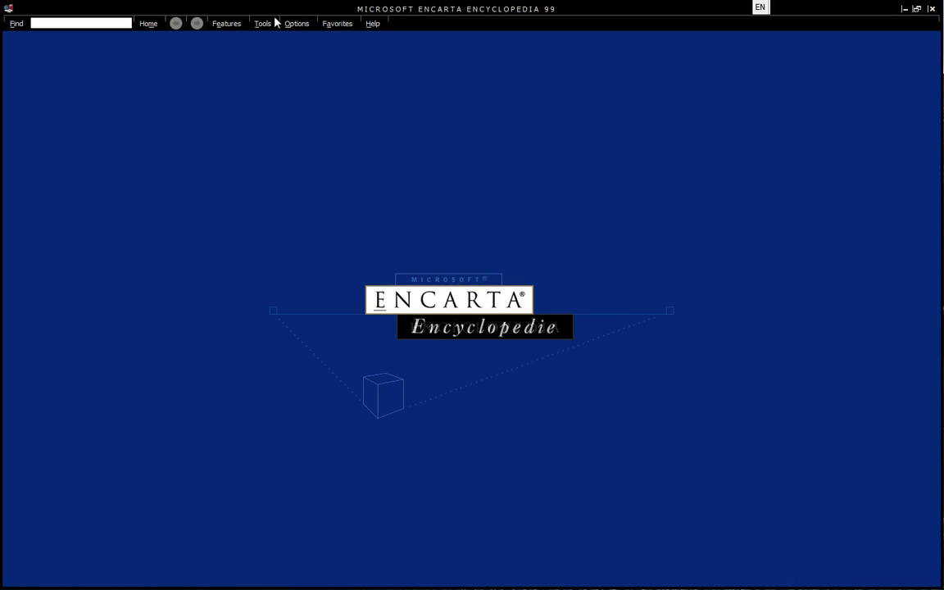
{"action": "left_click", "coordinate": [225, 23]}
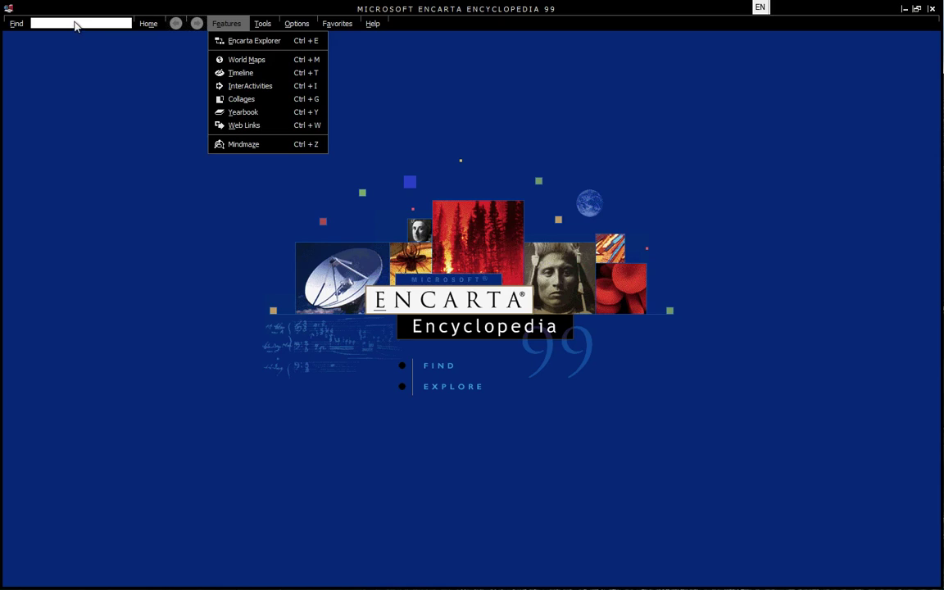
Step: Search the encyclopedia for "operati" and open the Operating System article from the matching entries
{"action": "left_click", "coordinate": [256, 25]}
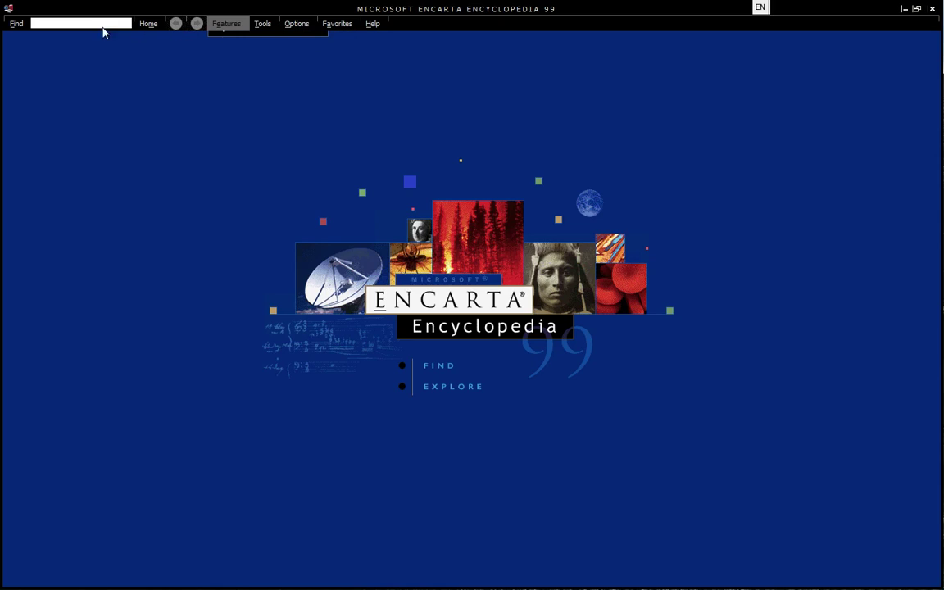
{"action": "left_click", "coordinate": [75, 23]}
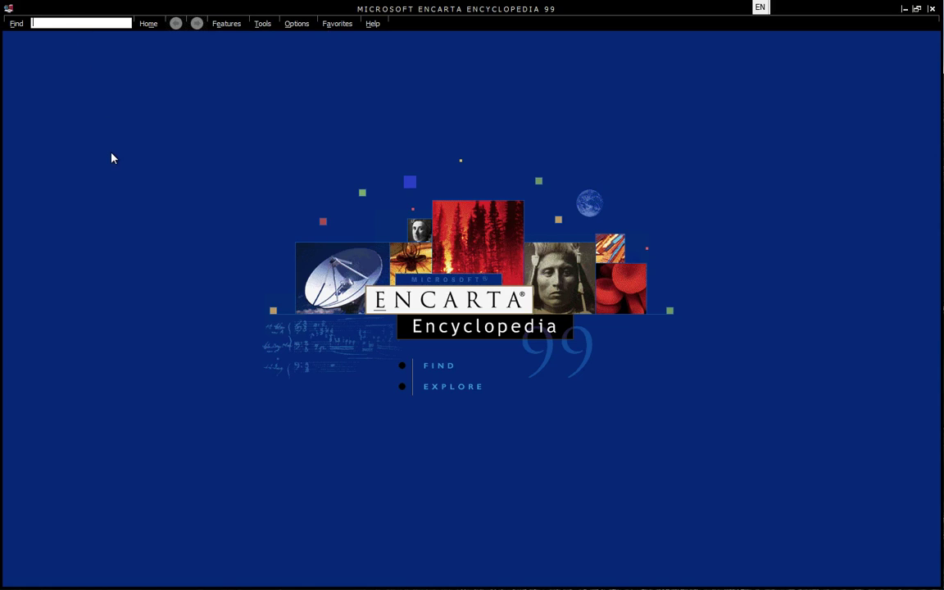
{"action": "type", "text": "op"}
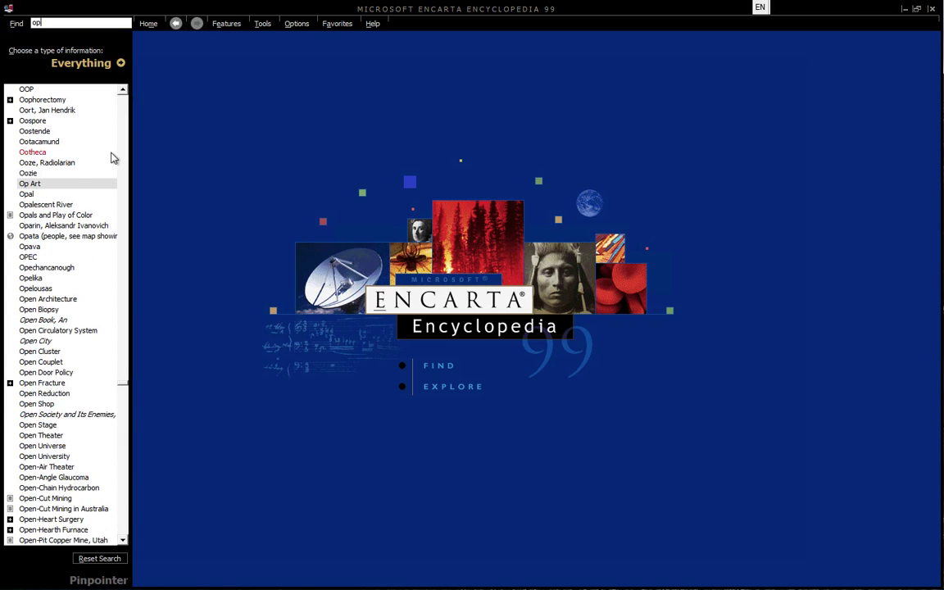
{"action": "type", "text": "erati"}
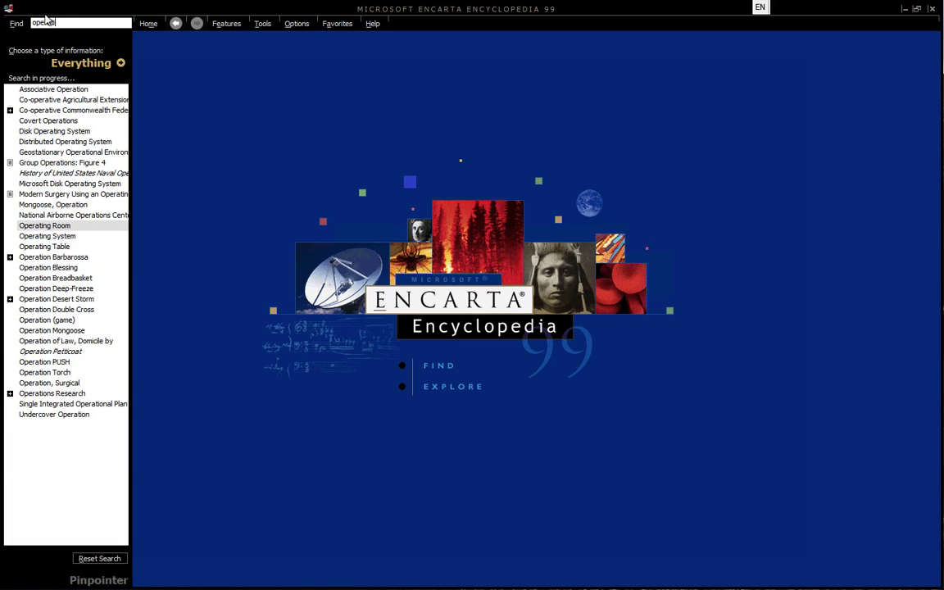
{"action": "left_click", "coordinate": [47, 237]}
Step: Dismiss the program help and open the Introduction section of the Operating System article
{"action": "key", "text": "F1"}
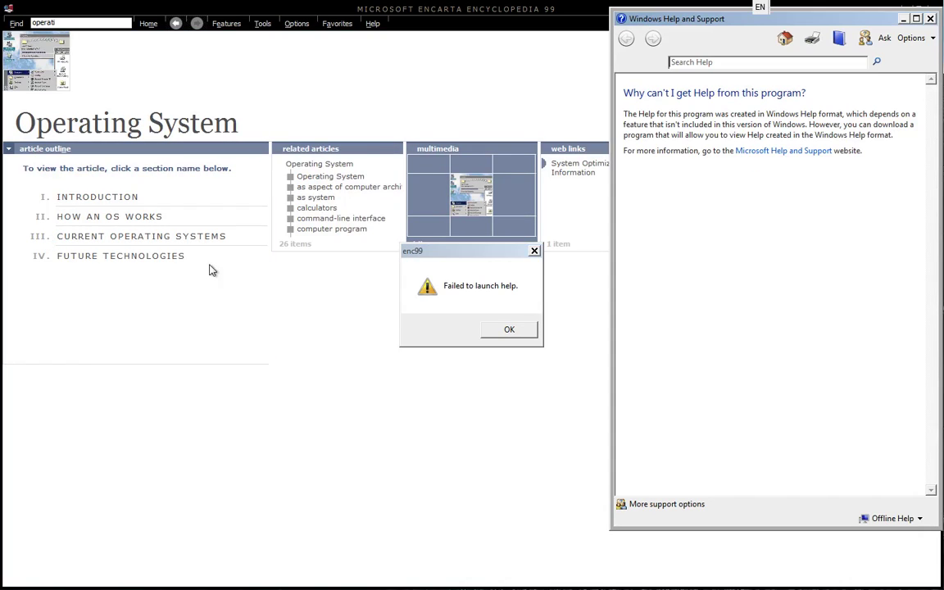
{"action": "left_click", "coordinate": [533, 251]}
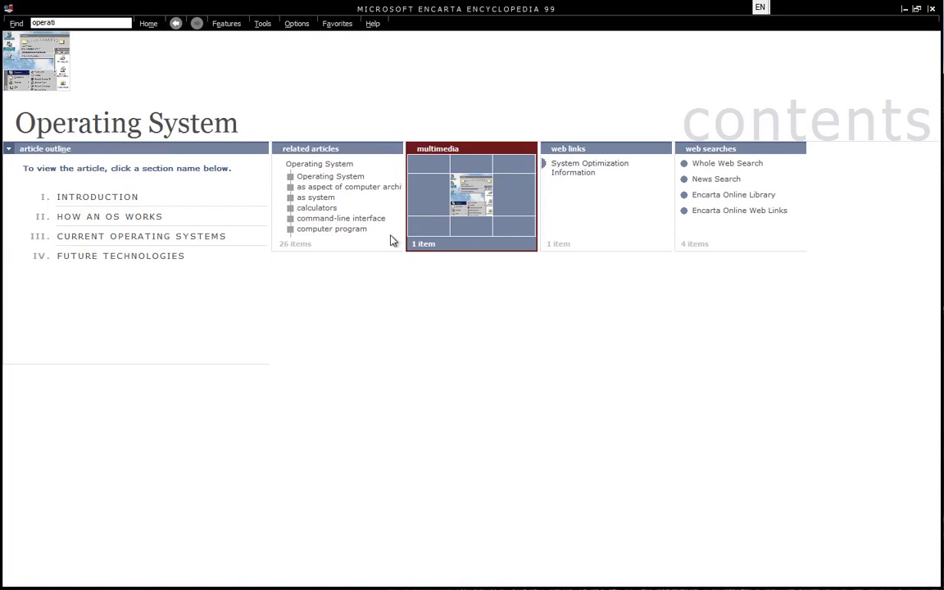
{"action": "left_click", "coordinate": [88, 200]}
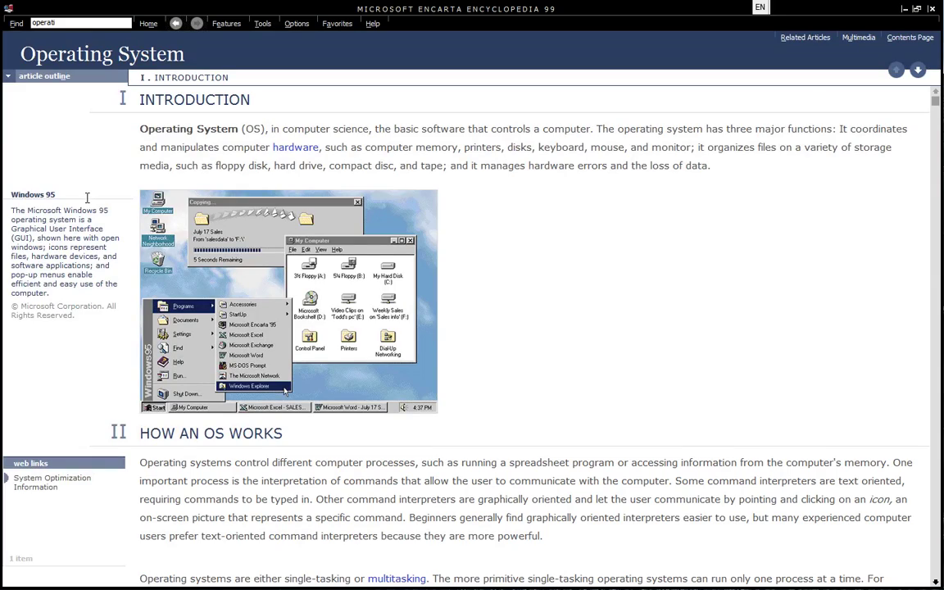